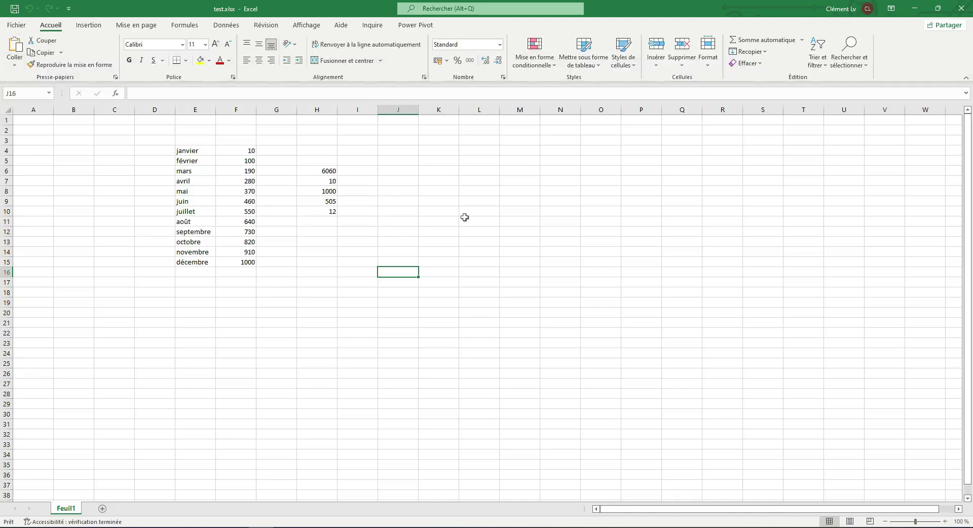
# - Enter the value 6500 in cell K9
pyautogui.click(454, 205)
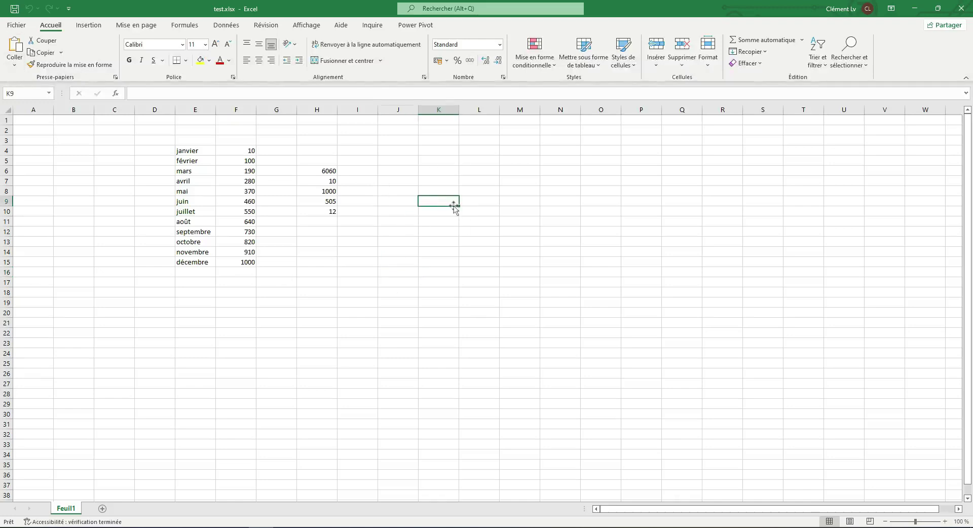
pyautogui.write('6500')
pyautogui.press('Return')
pyautogui.click(467, 250)
# - Enlarge the font of cell K9 stepwise to 14 and shrink it back down to 10
pyautogui.click(435, 200)
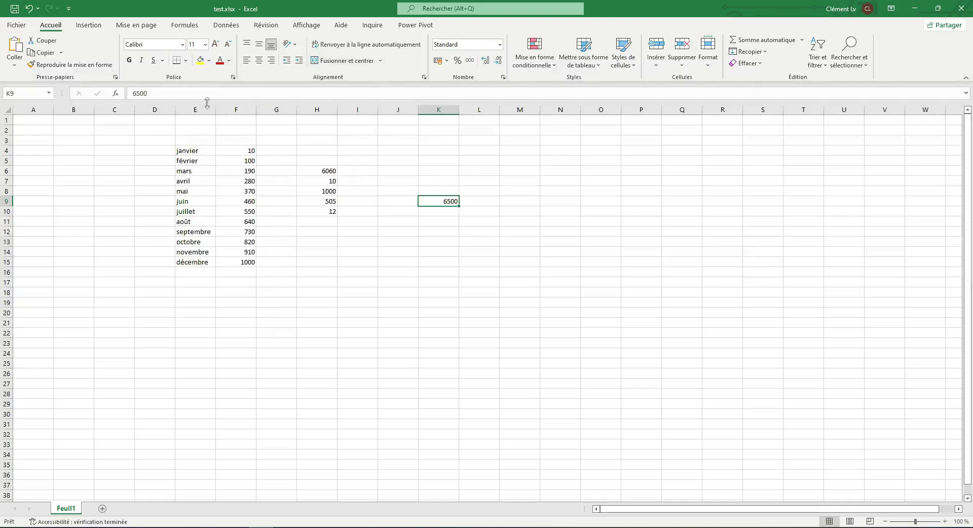
pyautogui.click(216, 45)
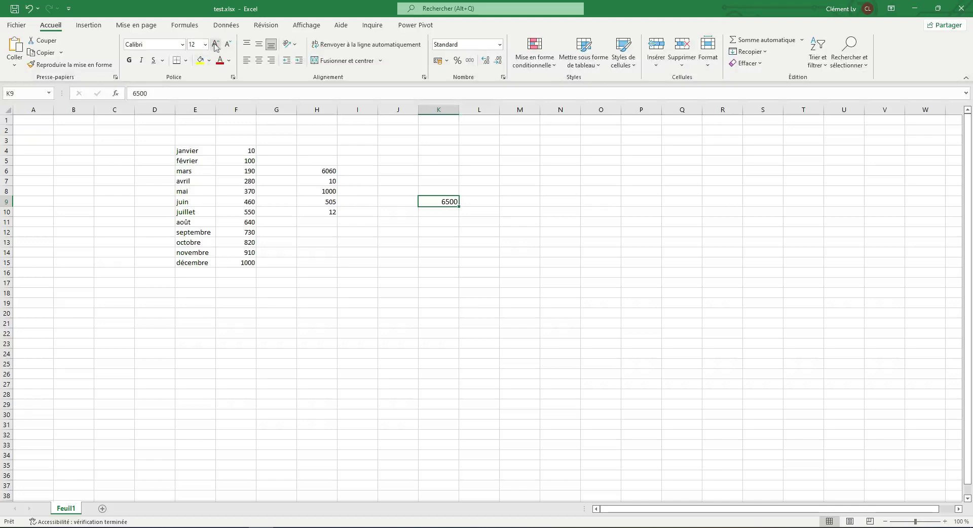
pyautogui.click(216, 44)
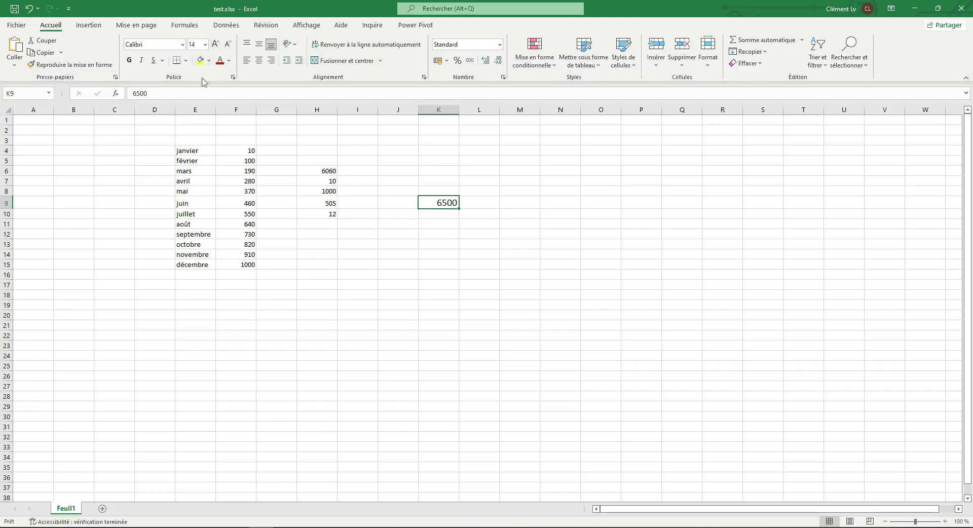
pyautogui.click(228, 44)
pyautogui.click(228, 43)
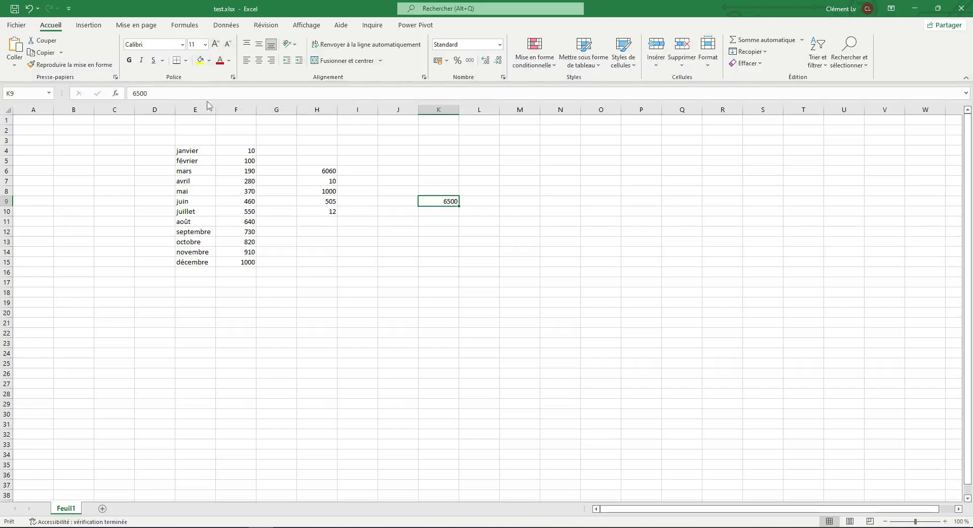
pyautogui.click(228, 44)
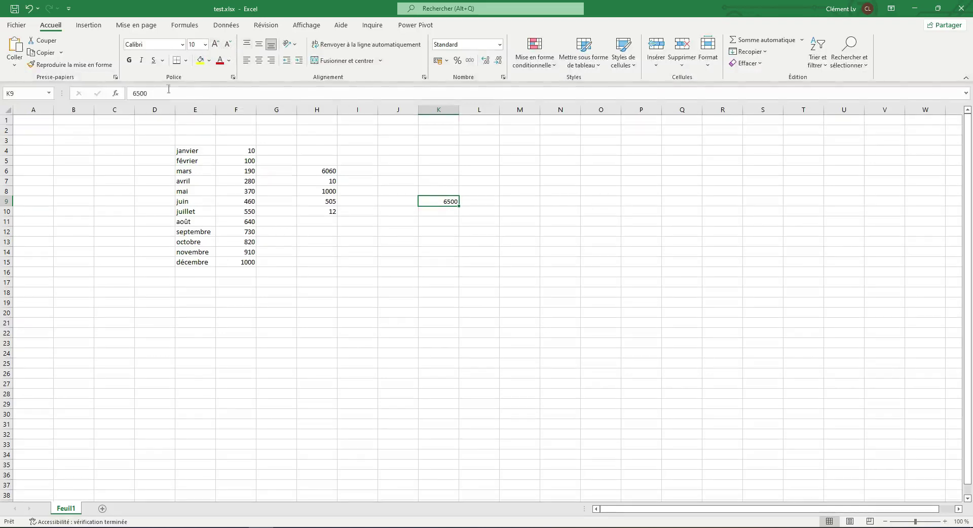
# - Set the font size of cell K9 to the custom value 15
pyautogui.click(205, 44)
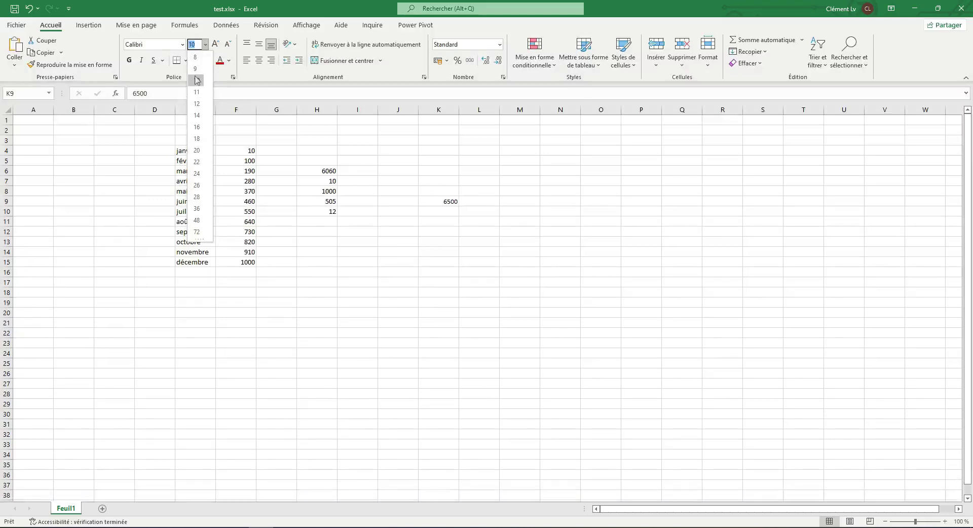
pyautogui.write('1')
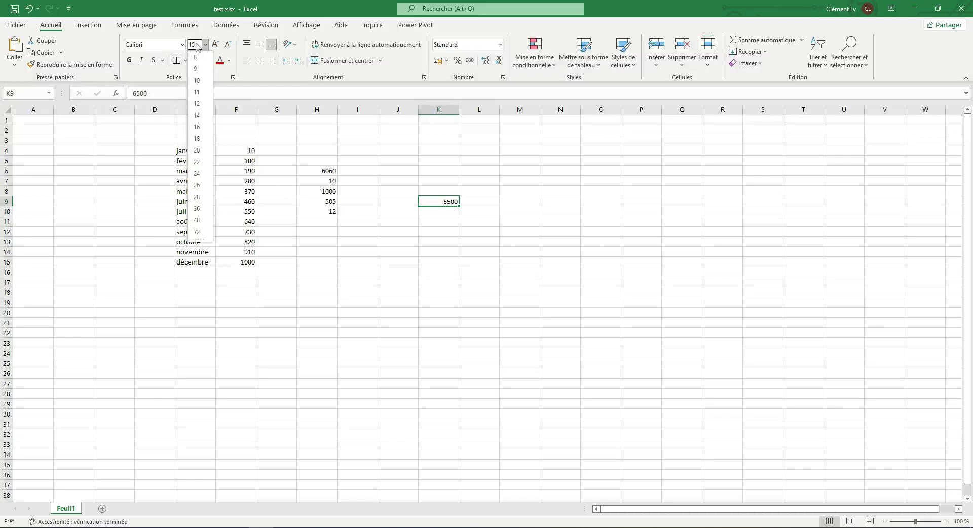
pyautogui.press('Return')
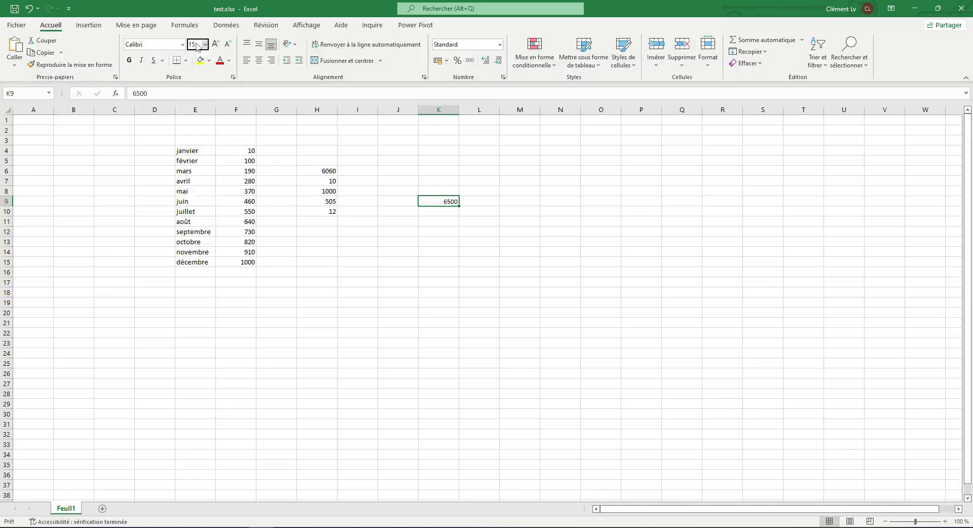
pyautogui.press('Down')
pyautogui.press('Down')
pyautogui.press('Right')
pyautogui.click(444, 201)
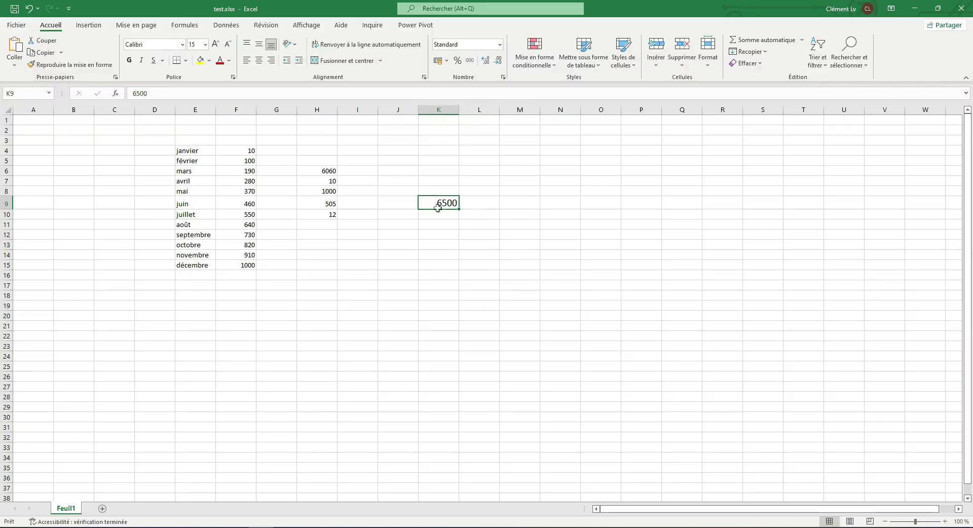
# - Change the font of cell K9 to Arial
pyautogui.click(182, 45)
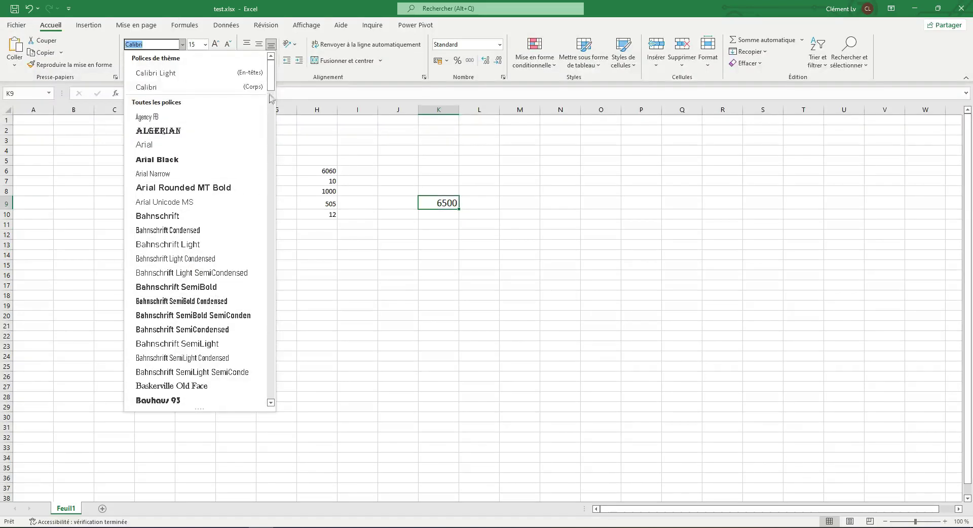
pyautogui.moveTo(272, 76); pyautogui.dragTo(152, 29)
pyautogui.press('Down')
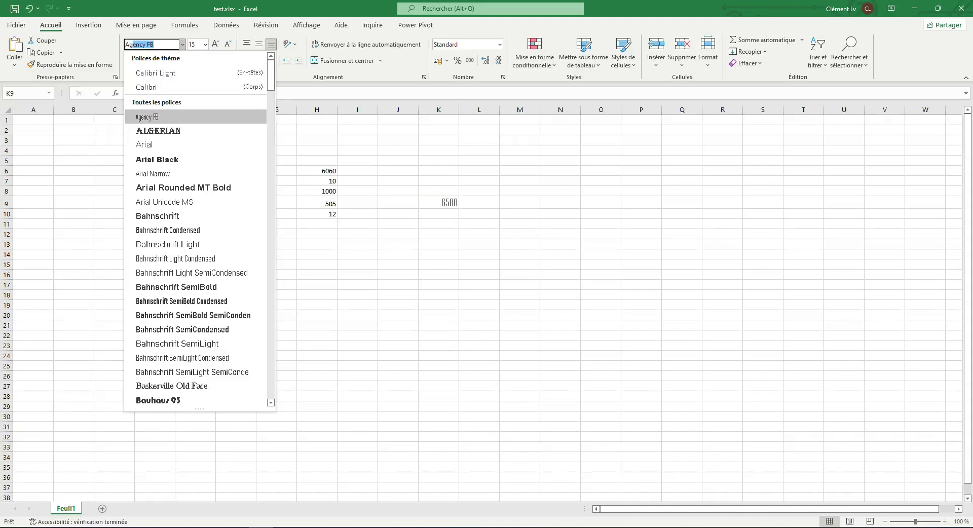
pyautogui.press('BackSpace')
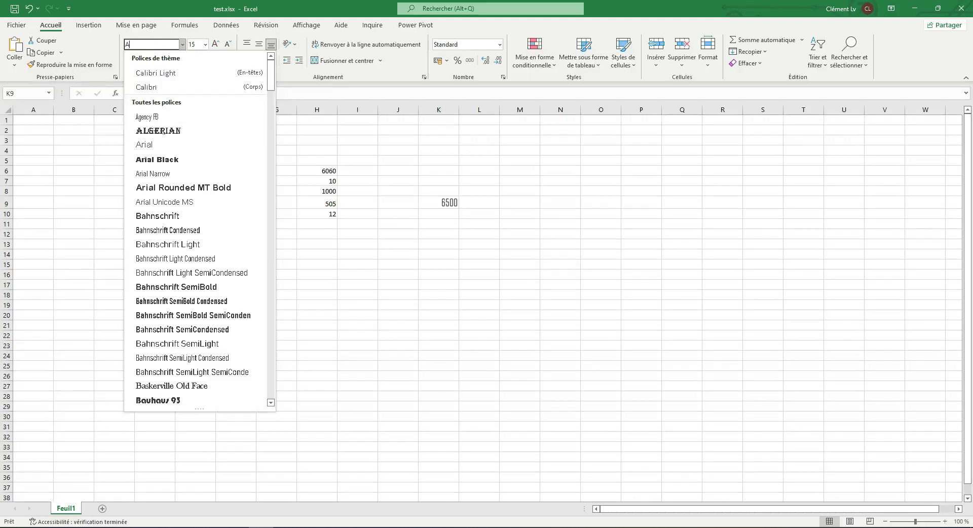
pyautogui.click(176, 144)
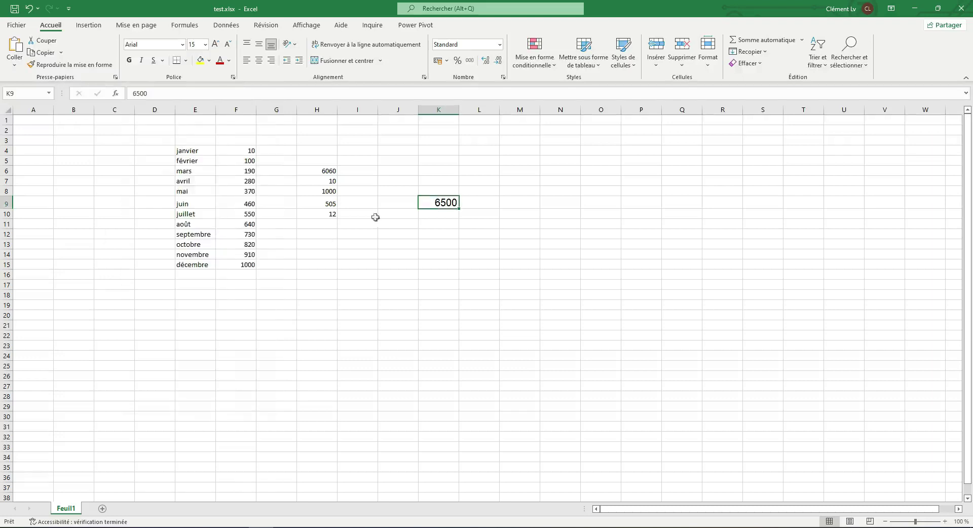
# - Make the number in cell K9 bold, italic and underlined
pyautogui.click(127, 60)
pyautogui.click(141, 59)
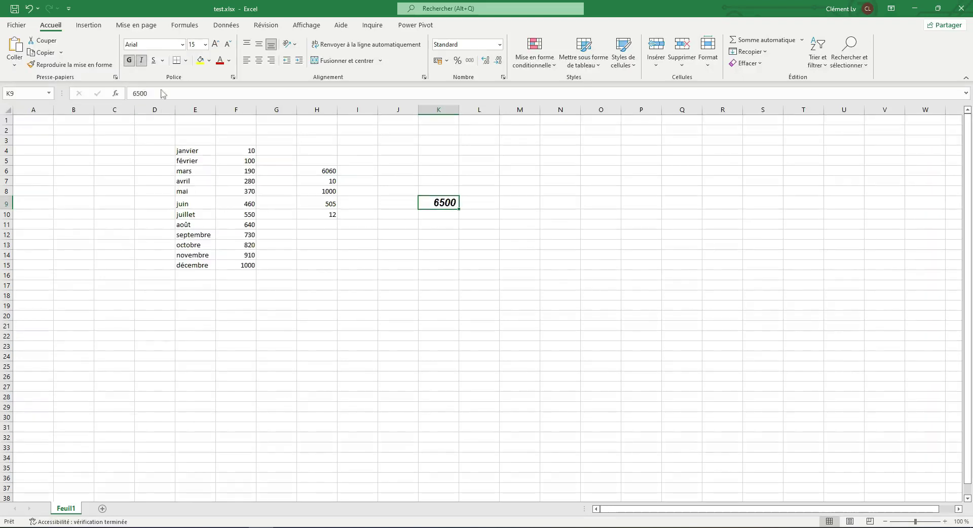
pyautogui.click(155, 60)
# - Try the strikethrough, superscript and subscript effects in the detailed font settings of cell K9, and clear them again
pyautogui.click(233, 77)
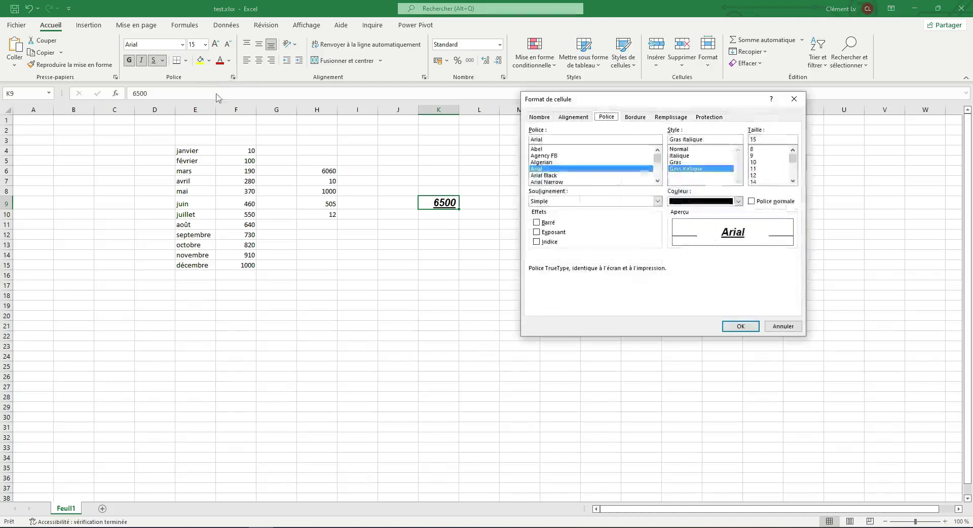
pyautogui.moveTo(676, 102); pyautogui.dragTo(642, 130)
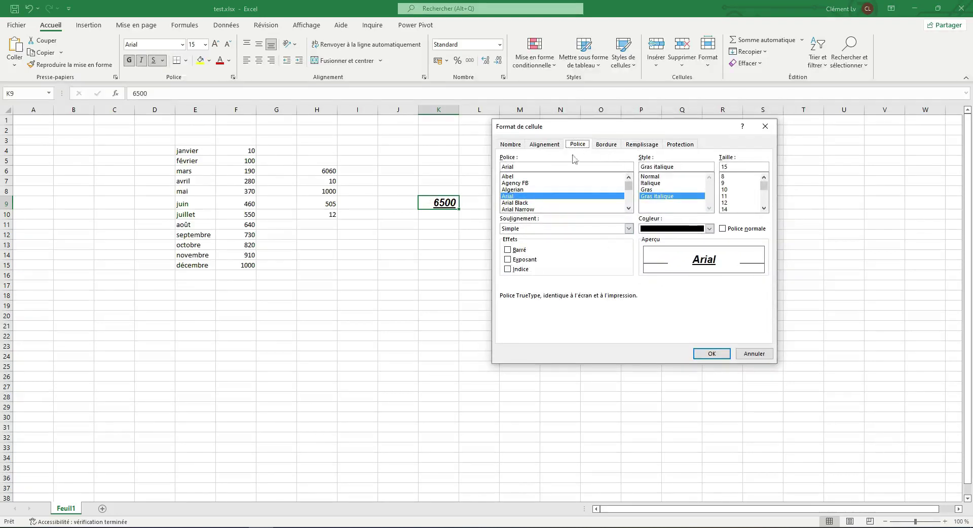
pyautogui.click(516, 250)
pyautogui.click(527, 259)
pyautogui.click(532, 268)
pyautogui.click(527, 259)
pyautogui.click(525, 268)
pyautogui.click(522, 260)
pyautogui.click(517, 250)
pyautogui.click(518, 259)
# - Review the alignment, number, border and fill options of the cell format dialog and close it
pyautogui.click(545, 145)
pyautogui.click(509, 147)
pyautogui.click(606, 147)
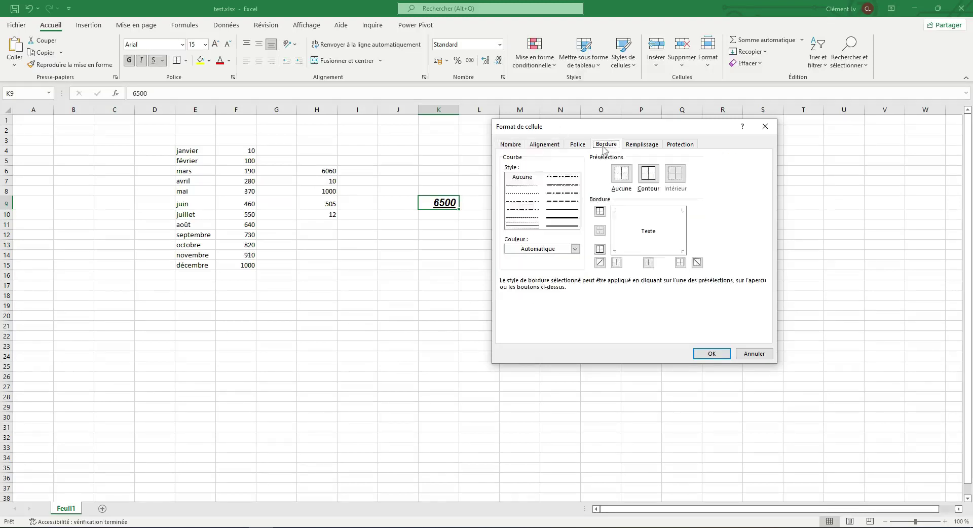
pyautogui.click(641, 145)
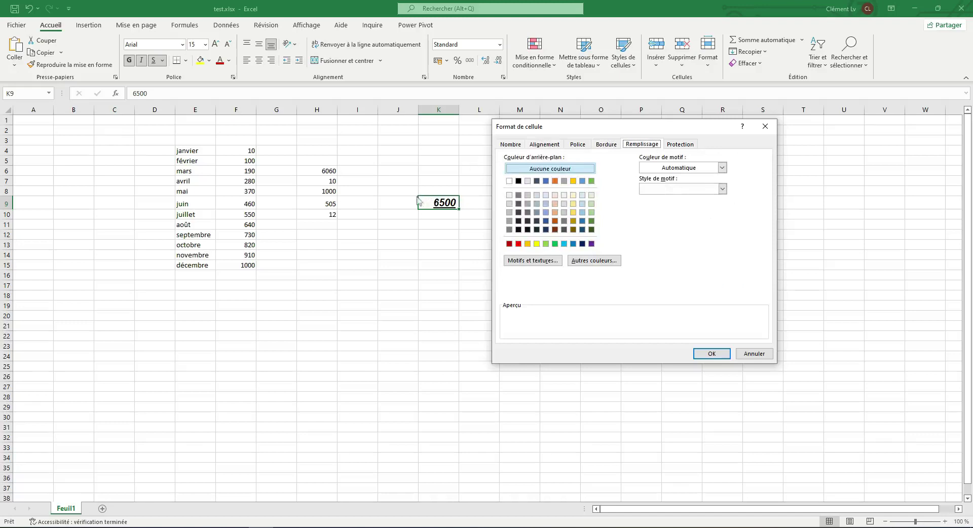
pyautogui.click(711, 353)
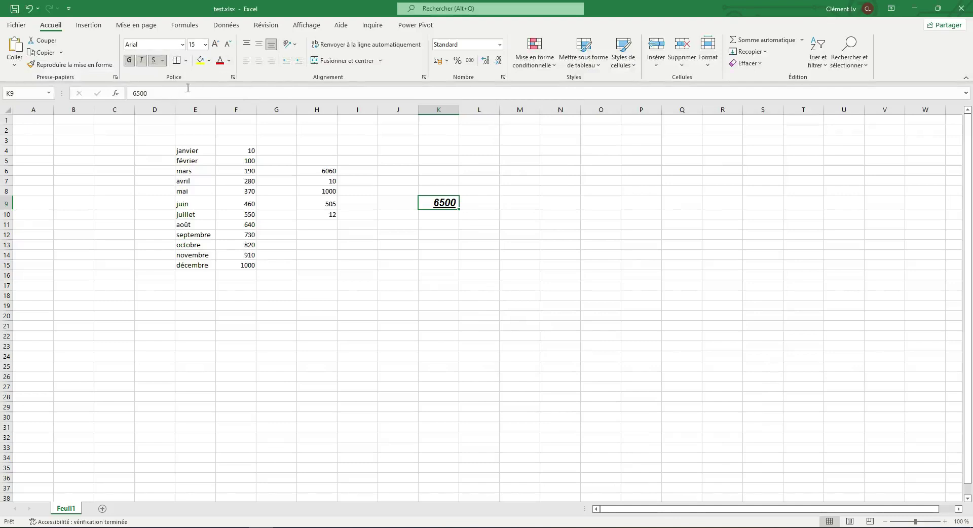
# - Color the number in cell K9 red and align it to the top and right of the cell
pyautogui.click(209, 60)
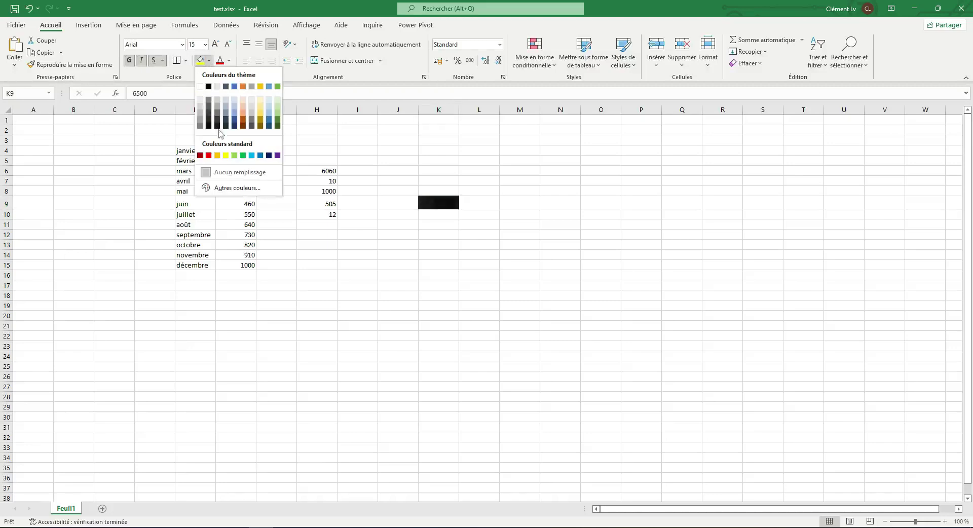
pyautogui.click(229, 61)
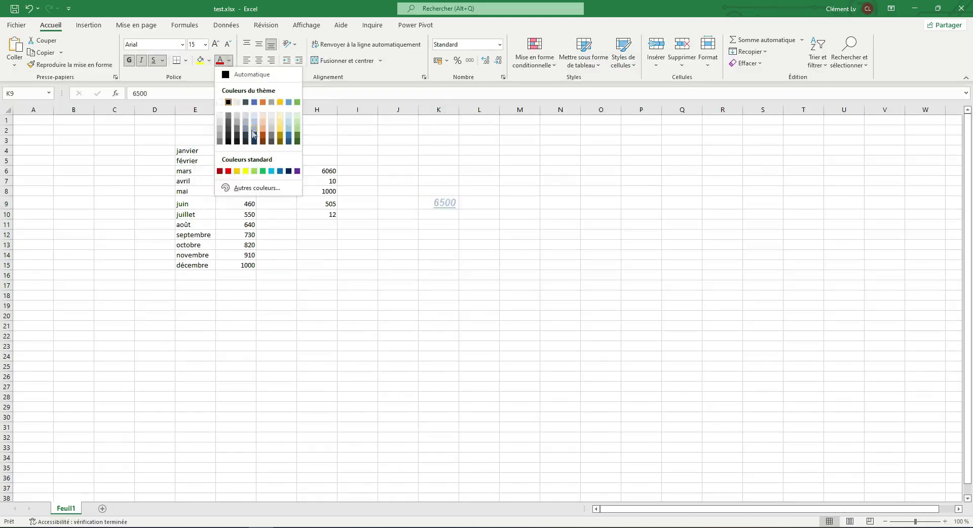
pyautogui.click(228, 171)
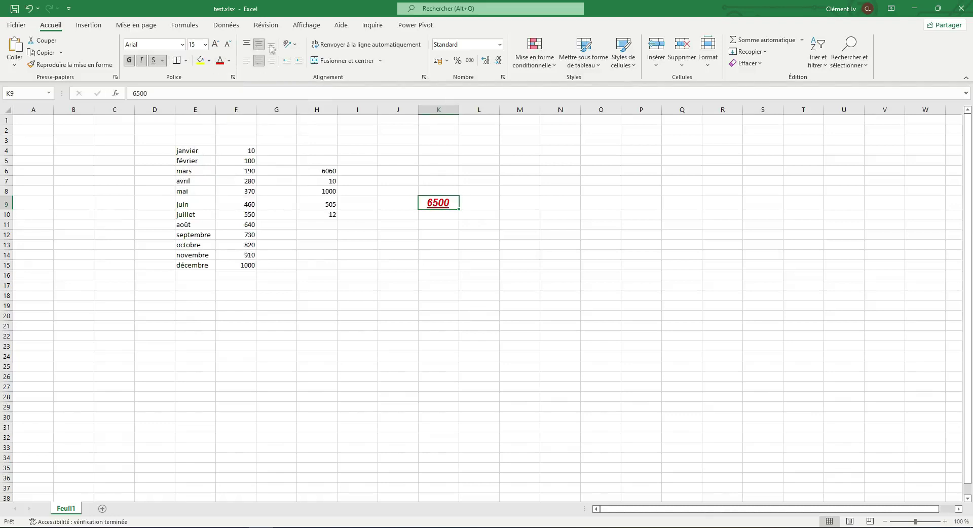
pyautogui.click(246, 44)
pyautogui.click(271, 61)
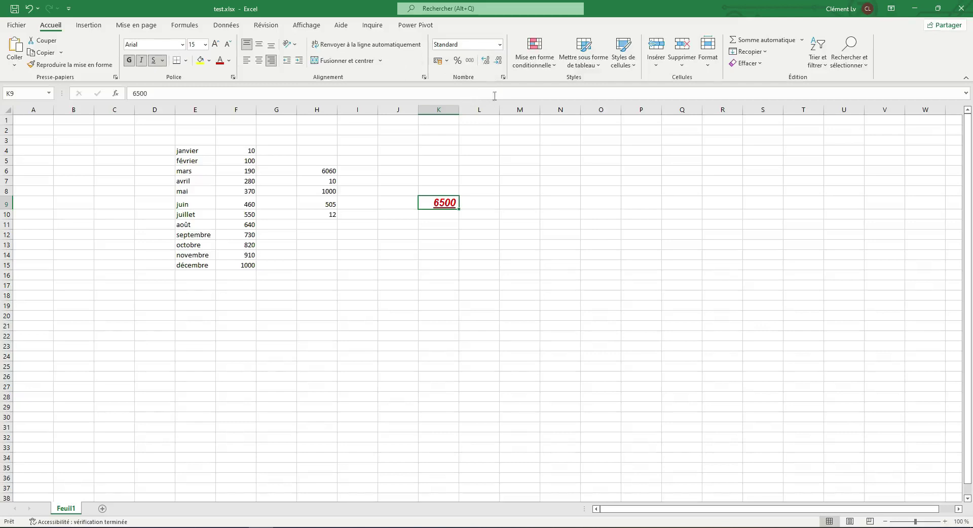
# - Enter the date 10/05/2000 in cell M10
pyautogui.click(504, 216)
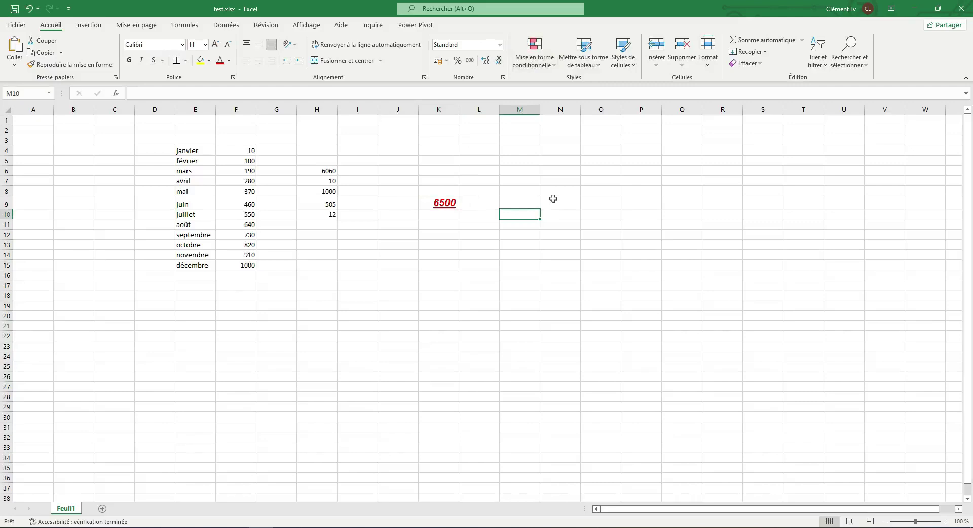
pyautogui.write('10/05/2000')
pyautogui.press('Return')
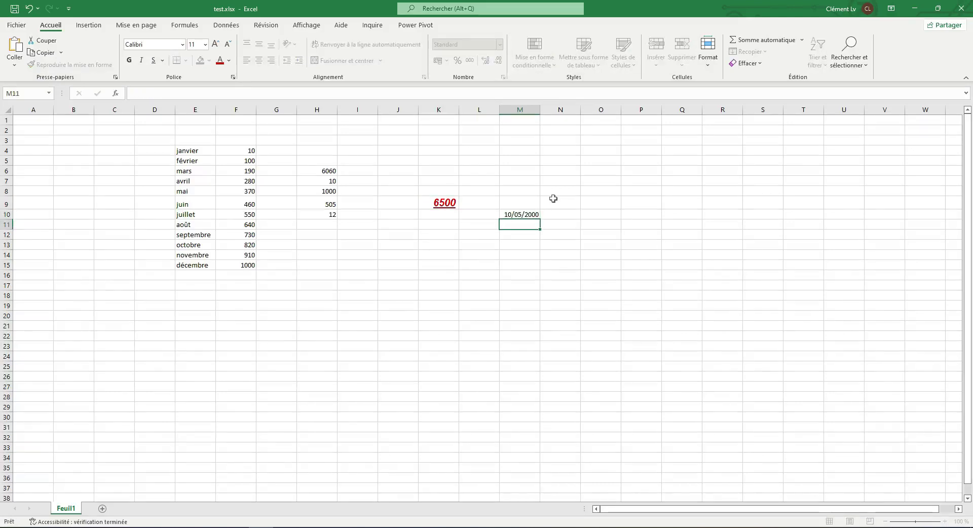
pyautogui.click(495, 274)
# - Display the date in cell M10 in the long date format (Date longue)
pyautogui.click(513, 212)
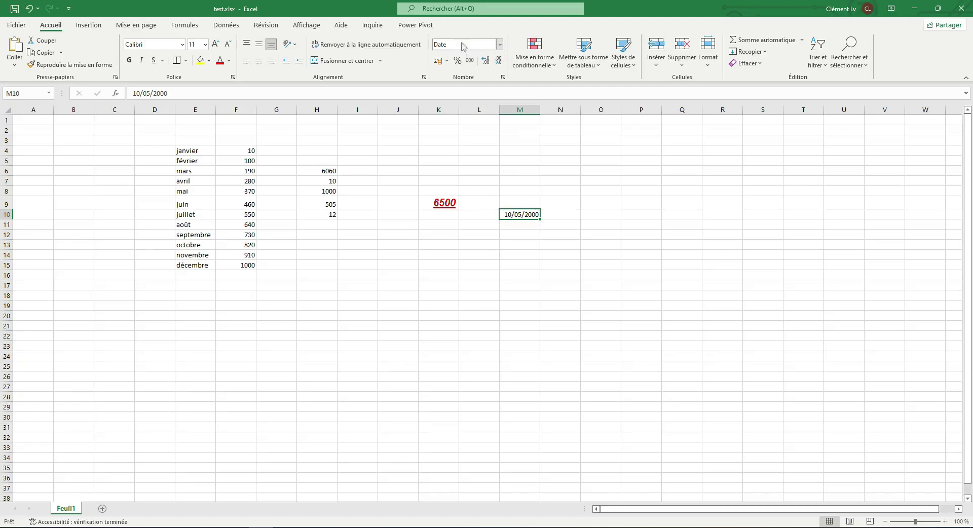
pyautogui.click(499, 44)
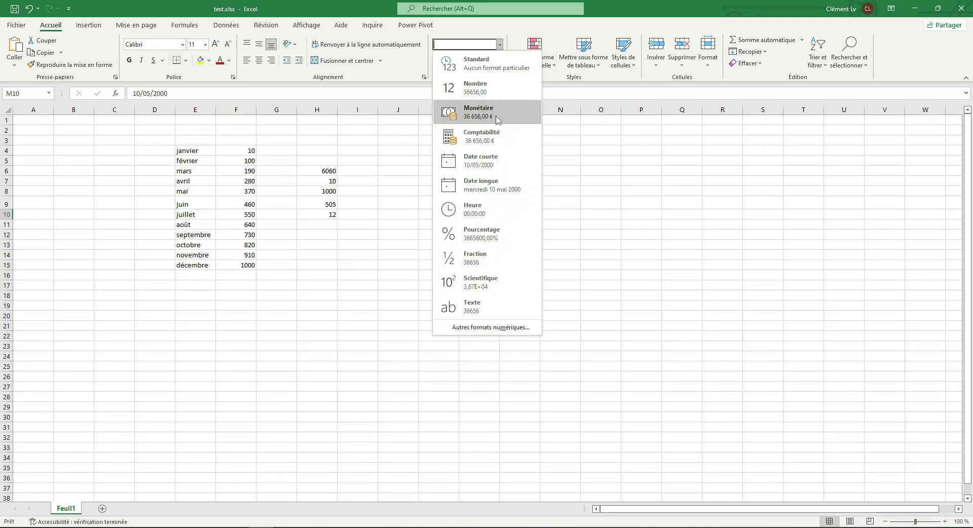
pyautogui.click(501, 185)
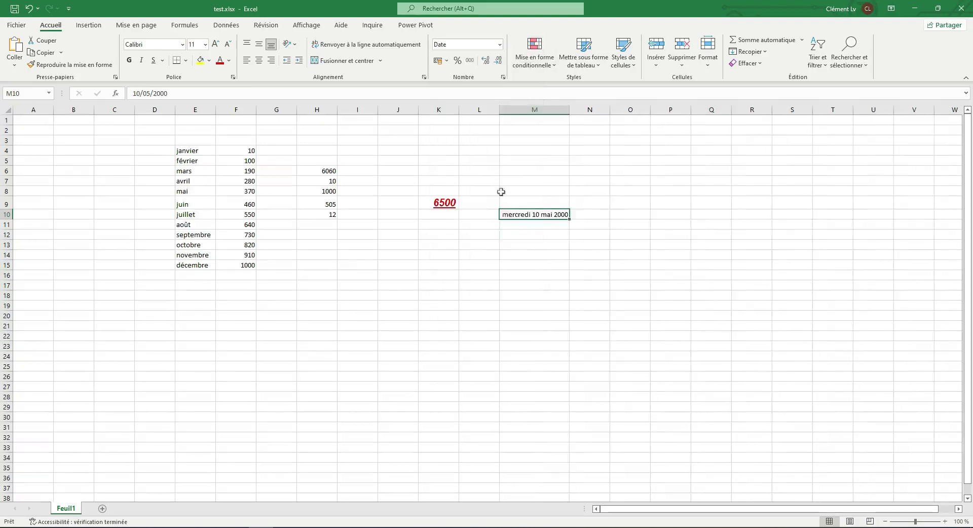
pyautogui.click(533, 251)
pyautogui.moveTo(530, 215); pyautogui.dragTo(536, 237)
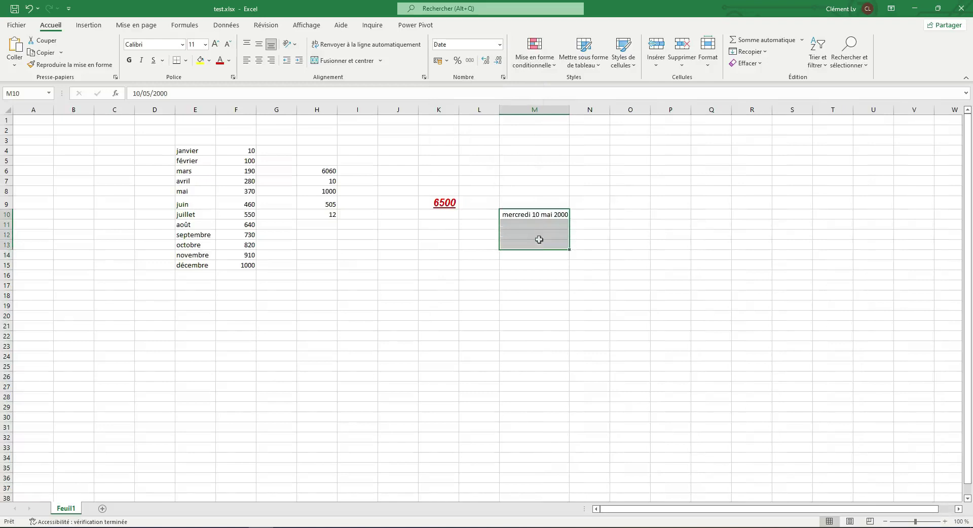
pyautogui.click(518, 217)
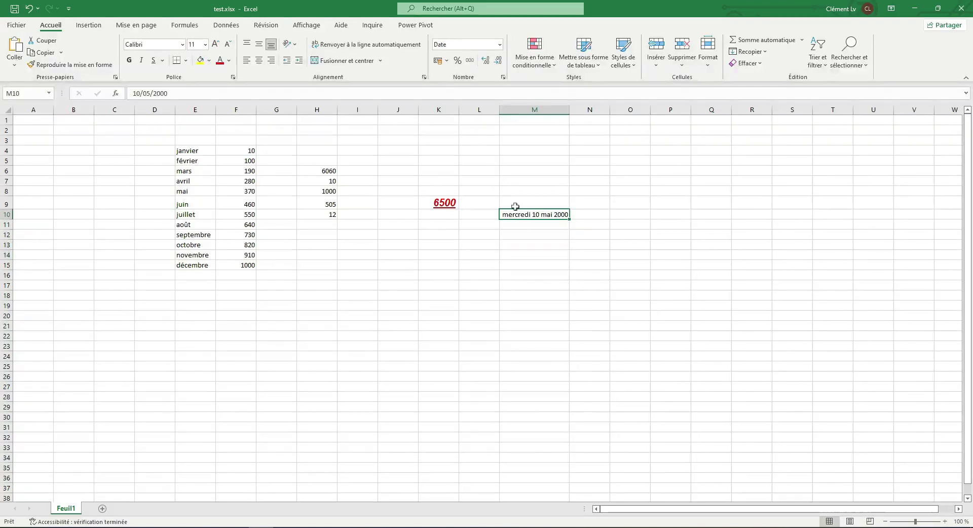
# - Enter the values 450, 25, 41 and 45 down cells N5 to N8
pyautogui.click(529, 181)
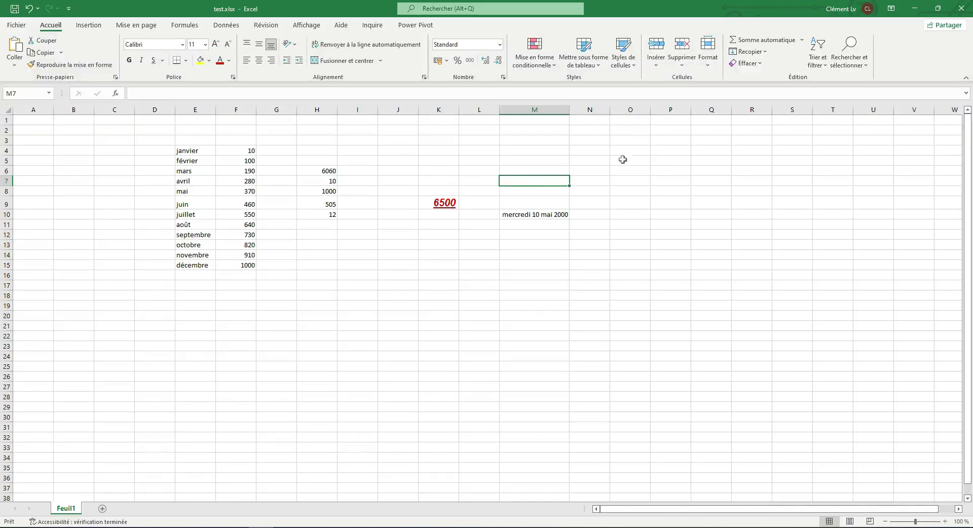
pyautogui.press('Up')
pyautogui.press('Up')
pyautogui.press('Right')
pyautogui.write('450')
pyautogui.press('Return')
pyautogui.write('25')
pyautogui.press('Return')
pyautogui.write('41')
pyautogui.press('Return')
pyautogui.write('45')
pyautogui.press('Return')
pyautogui.click(630, 265)
# - Apply the currency format (Monétaire) to the values in N5:N8
pyautogui.moveTo(601, 159); pyautogui.dragTo(599, 191)
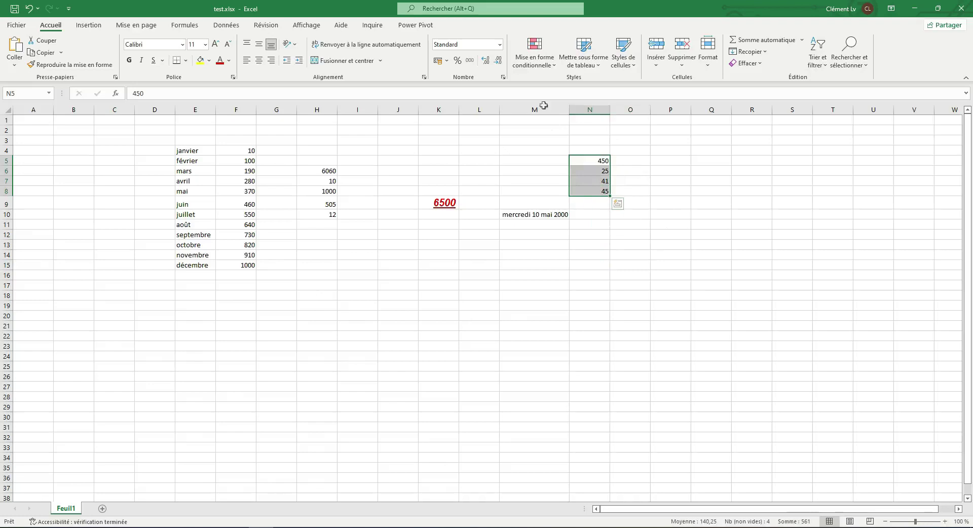
pyautogui.click(499, 44)
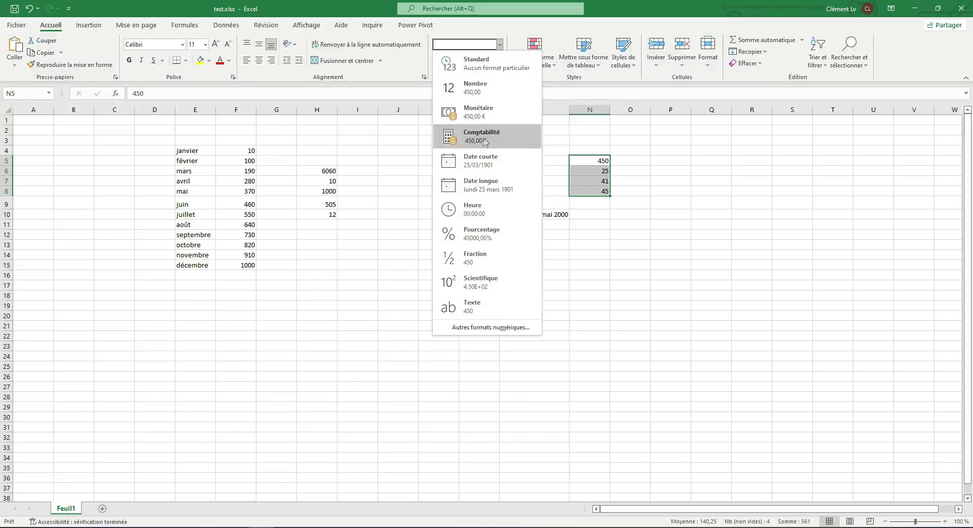
pyautogui.click(491, 114)
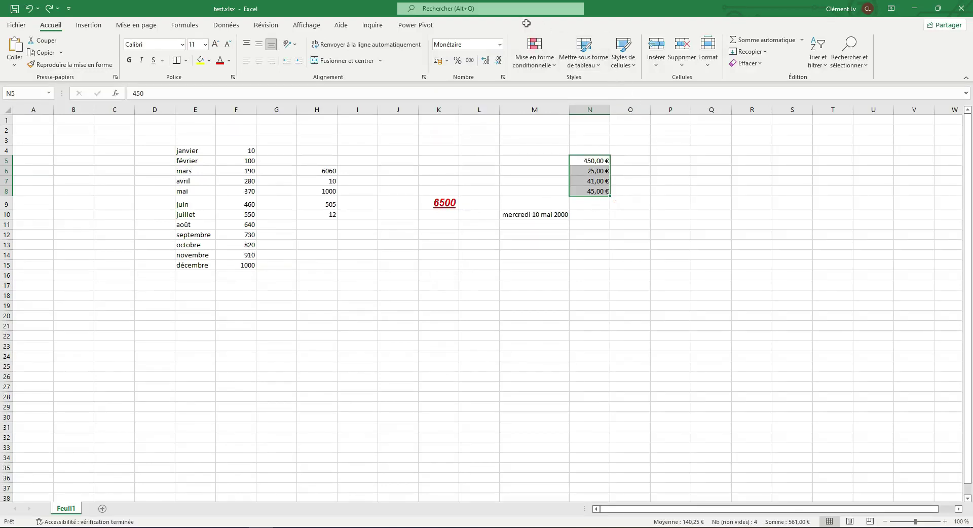
# - Set the currency format of N5:N8 to one decimal place with the € symbol
pyautogui.click(500, 46)
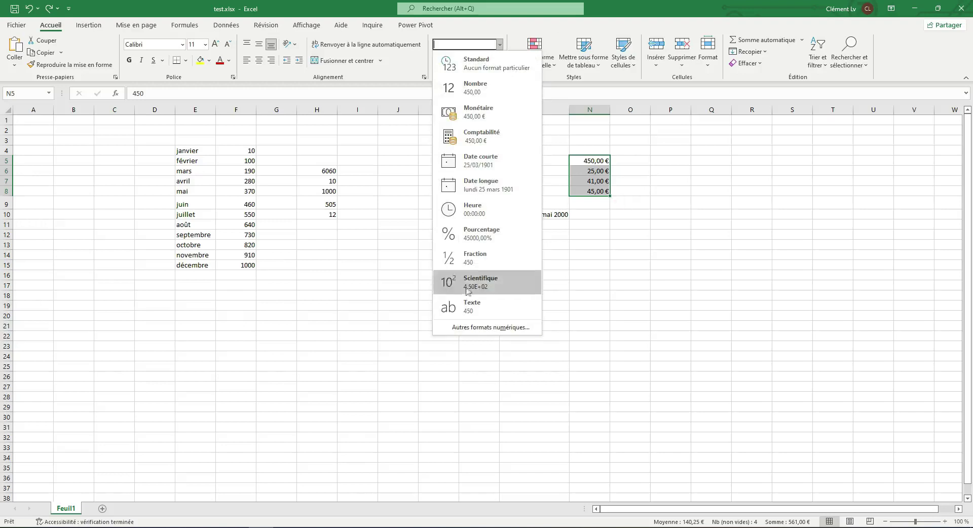
pyautogui.click(474, 328)
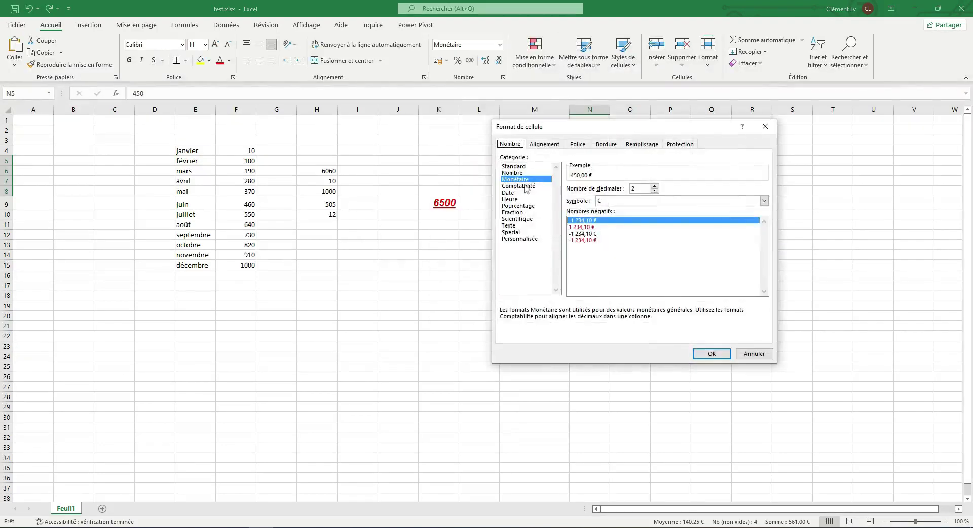
pyautogui.moveTo(603, 127); pyautogui.dragTo(411, 220)
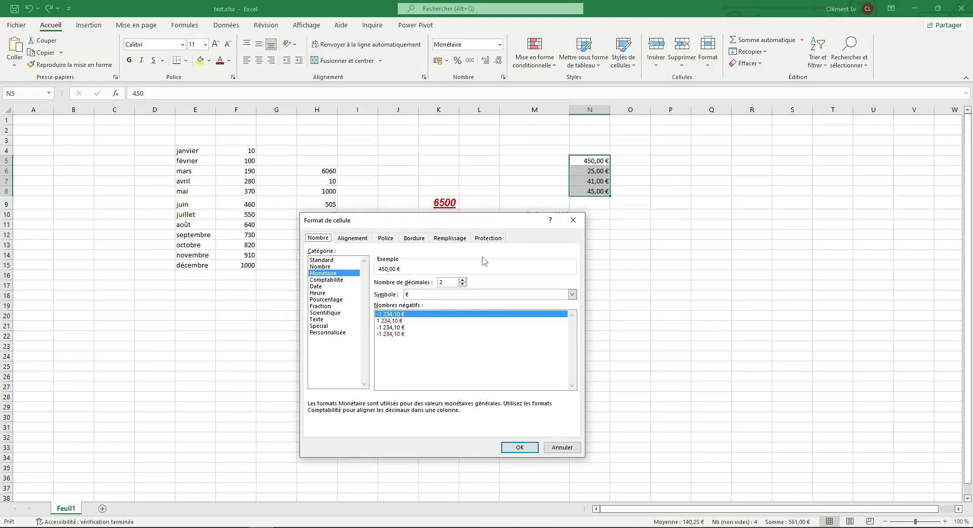
pyautogui.click(462, 284)
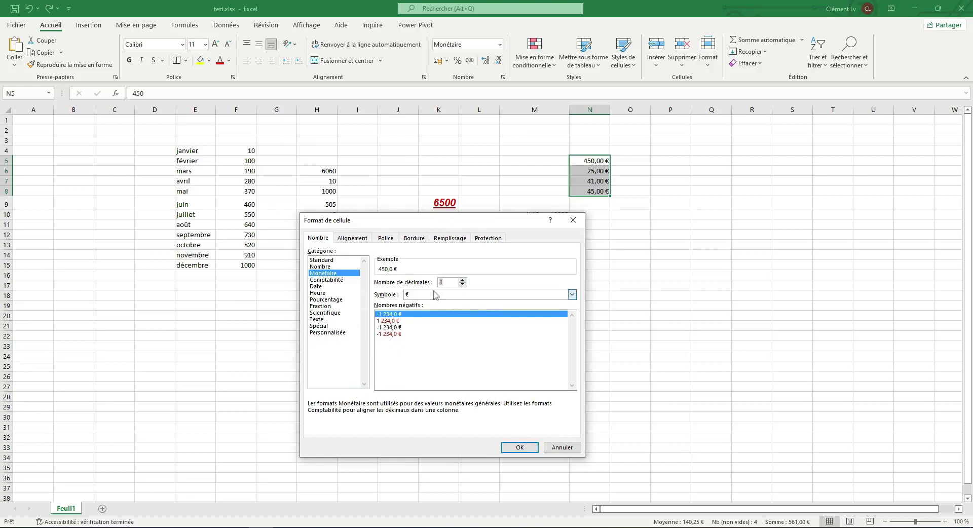
pyautogui.click(411, 295)
pyautogui.click(430, 309)
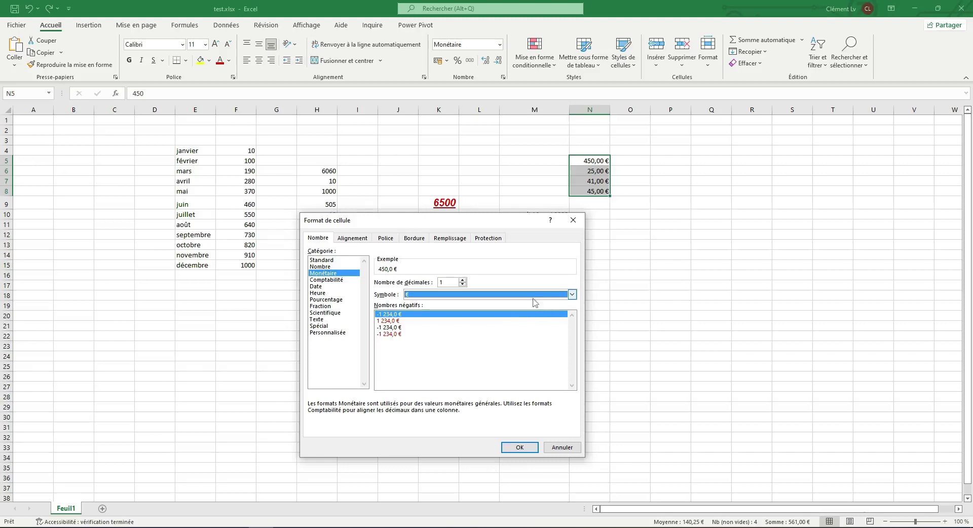
pyautogui.click(519, 447)
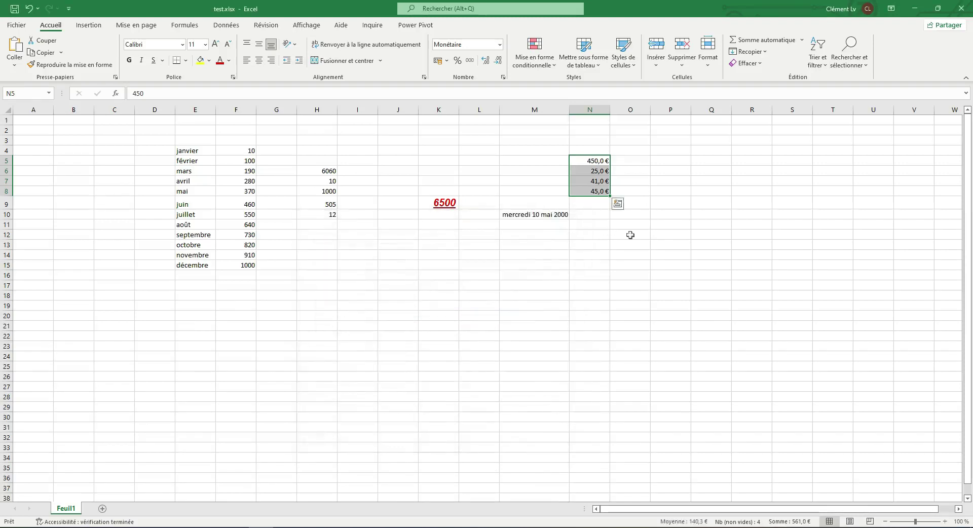
pyautogui.click(615, 232)
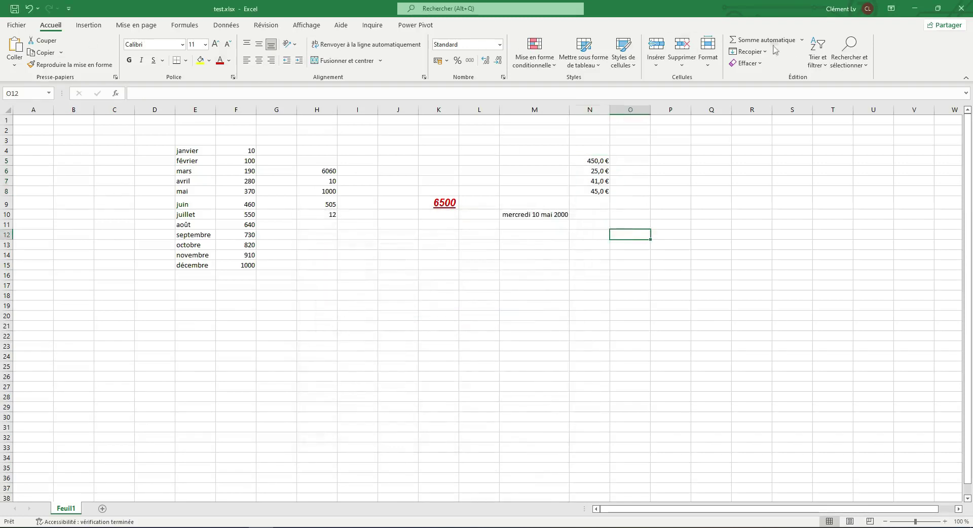